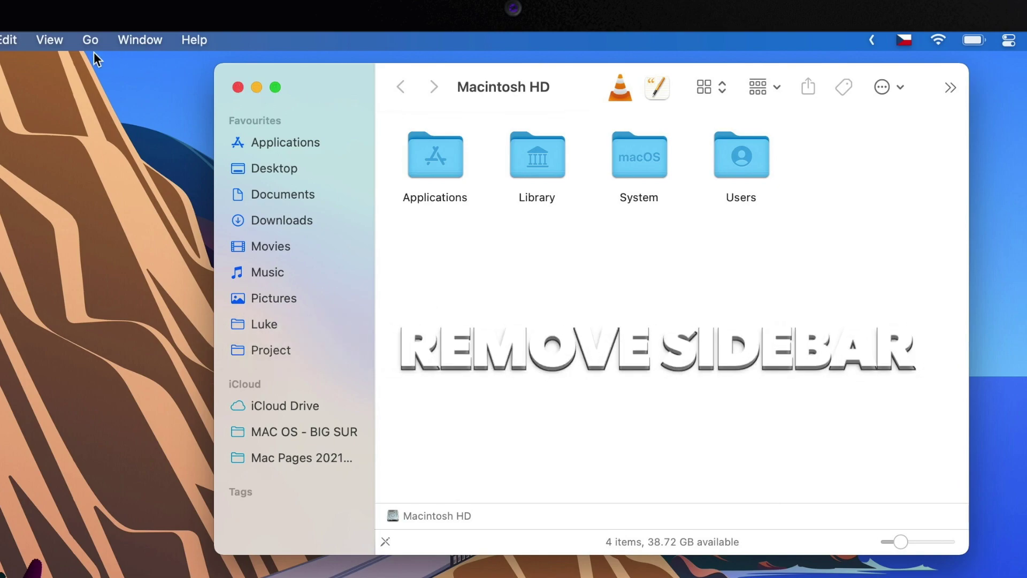
# Hide the Finder sidebar from the view options, then bring it back with Option-Command-S
pyautogui.click(50, 42)
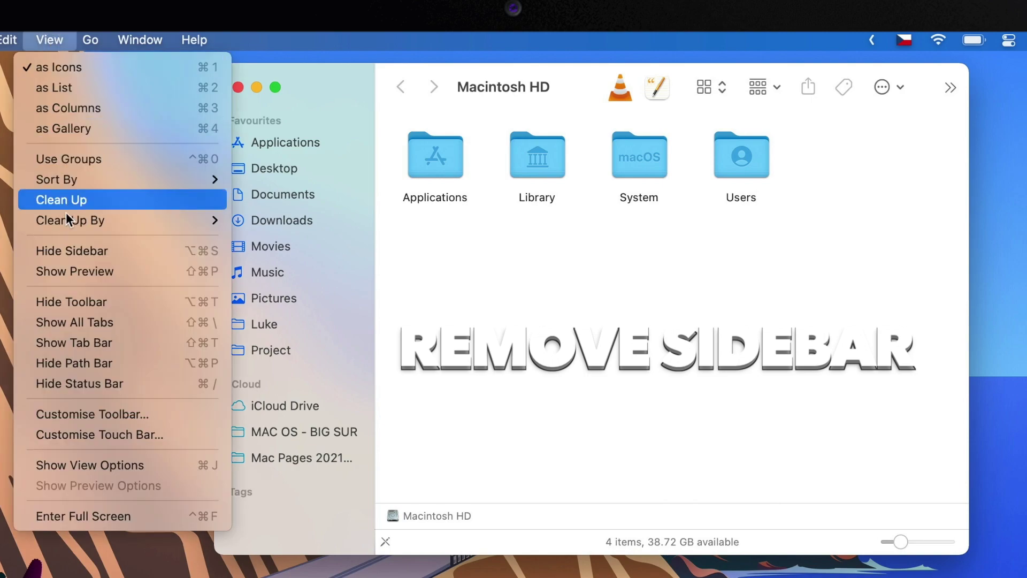
pyautogui.click(149, 249)
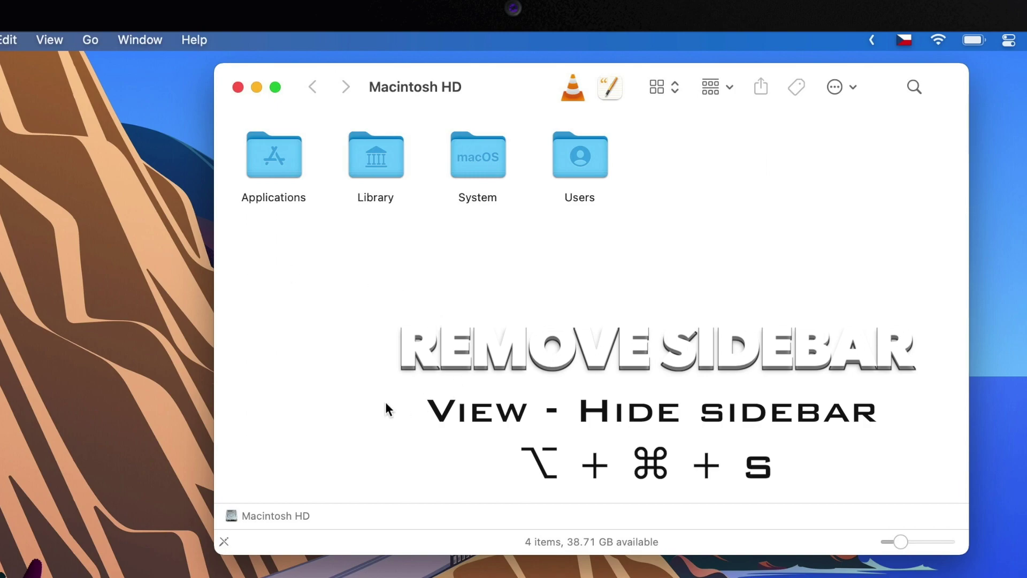
pyautogui.press('alt+super+s')
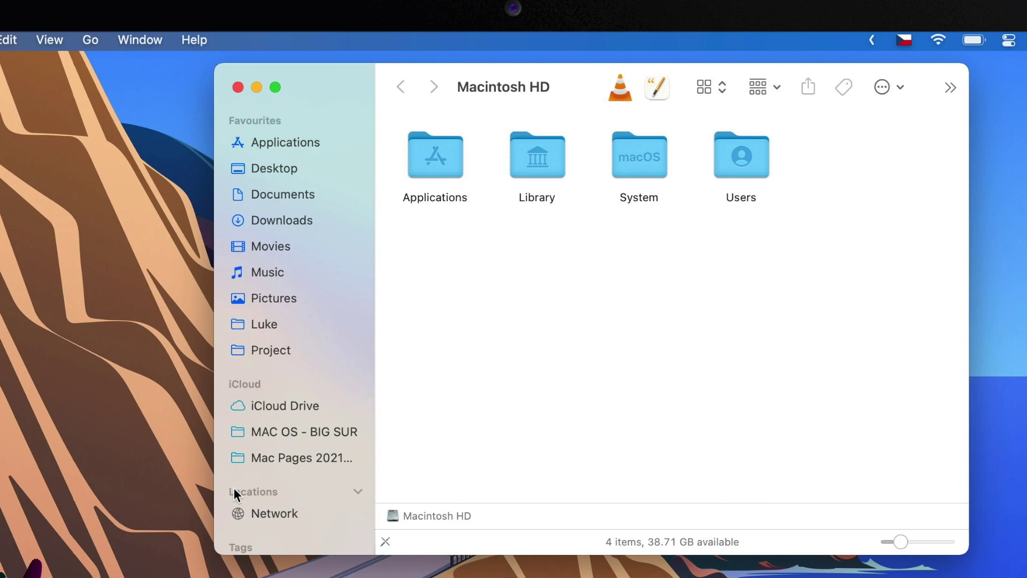
# Collapse and re-expand Locations, then expand the Tags section to list its tags
pyautogui.scroll(-2, 278, 481)
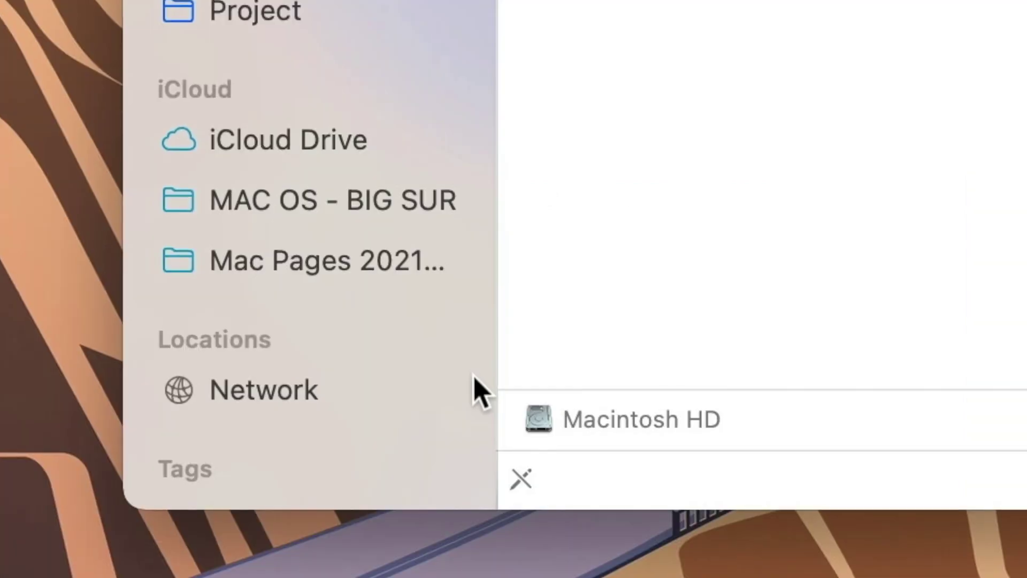
pyautogui.click(358, 481)
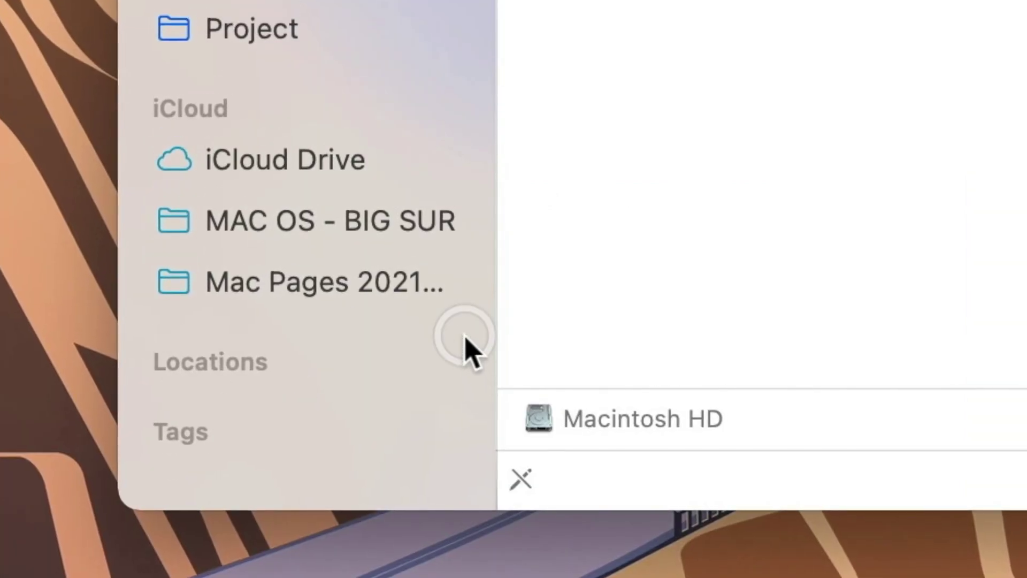
pyautogui.click(462, 360)
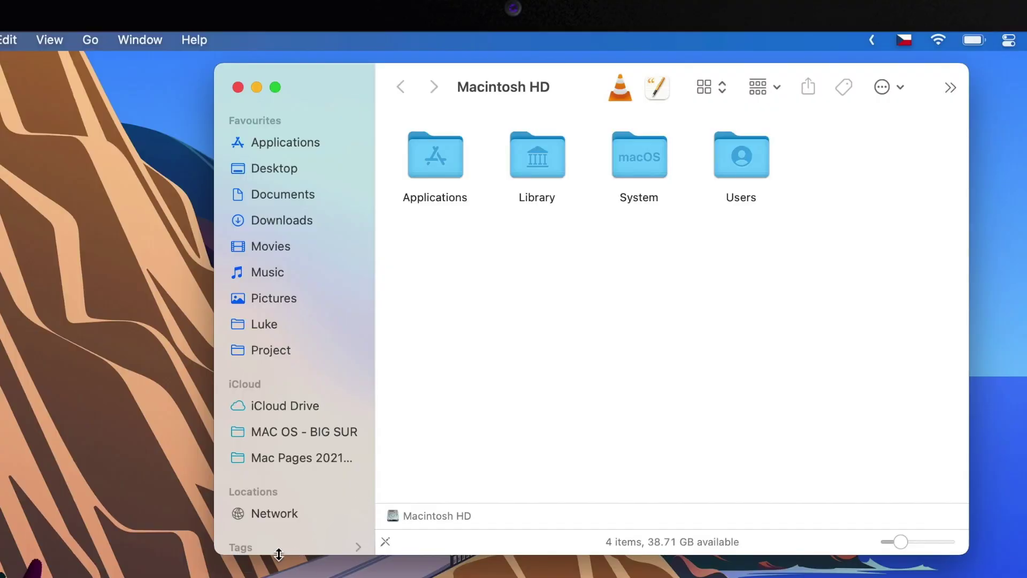
pyautogui.click(358, 548)
pyautogui.scroll(-5, 358, 549)
pyautogui.scroll(5, 359, 551)
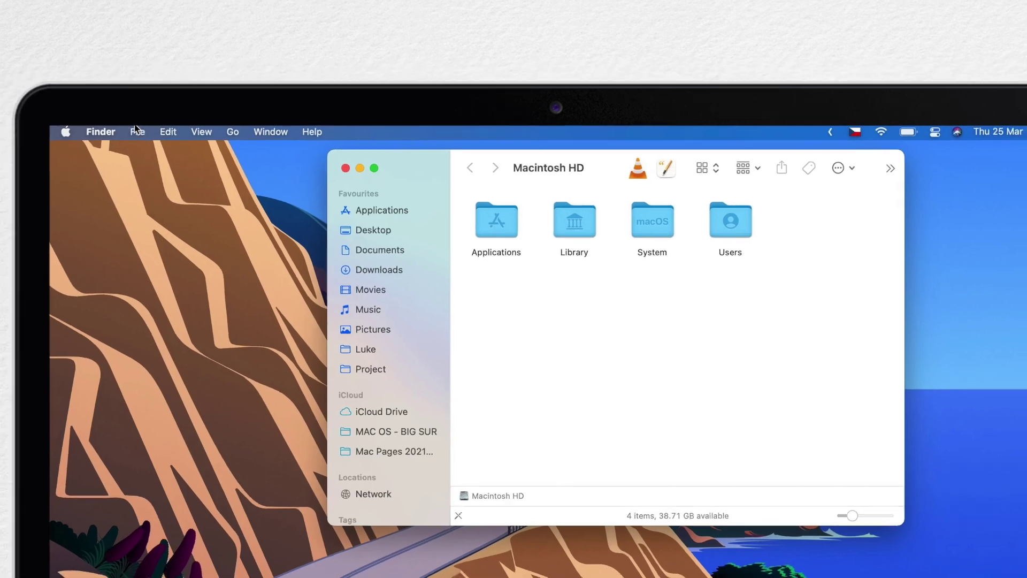
# In Finder's Sidebar preferences, re-check Music while leaving Recents and AirDrop hidden
pyautogui.click(0, 40)
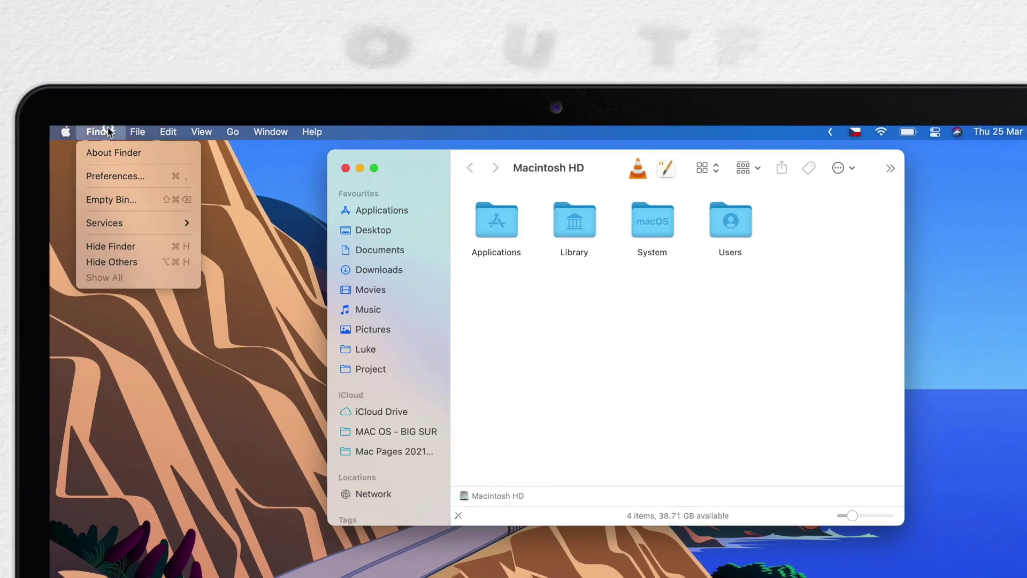
pyautogui.click(103, 176)
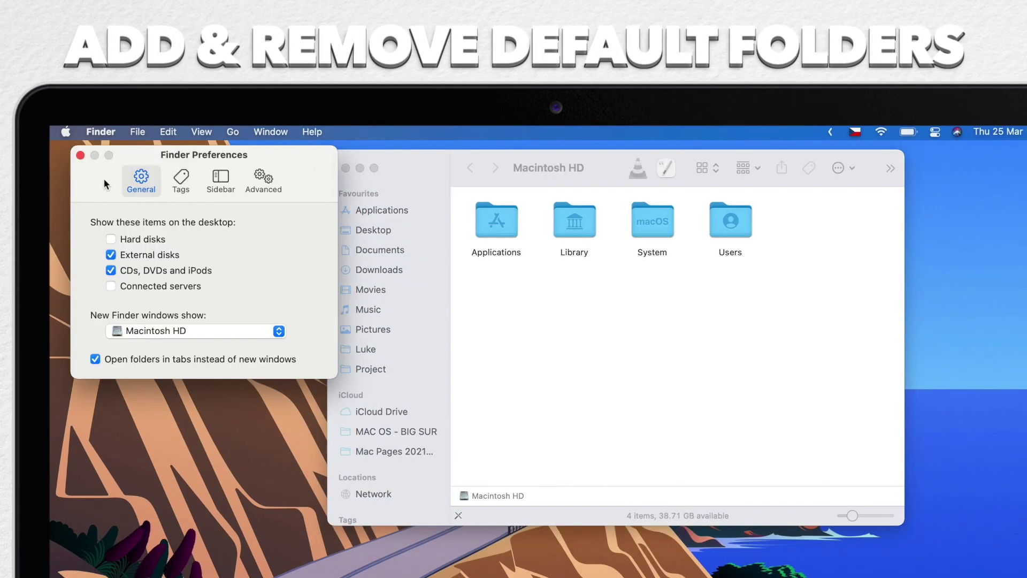
pyautogui.click(221, 181)
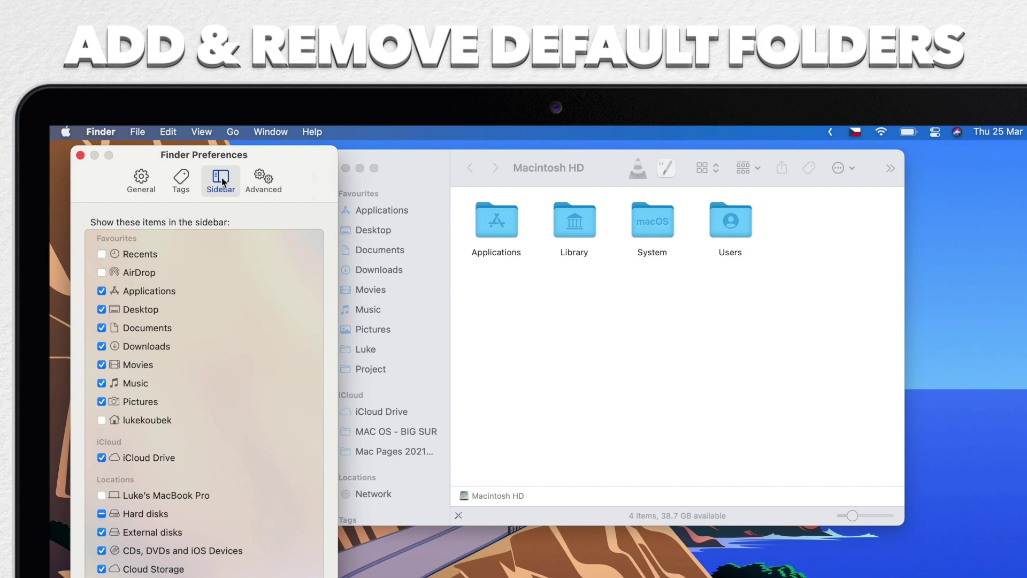
pyautogui.click(101, 254)
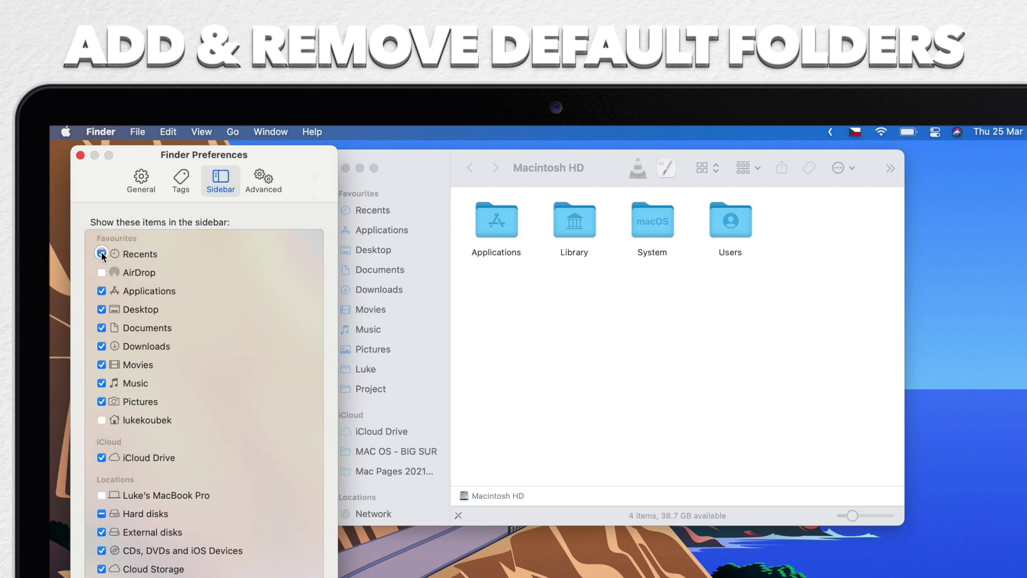
pyautogui.click(101, 253)
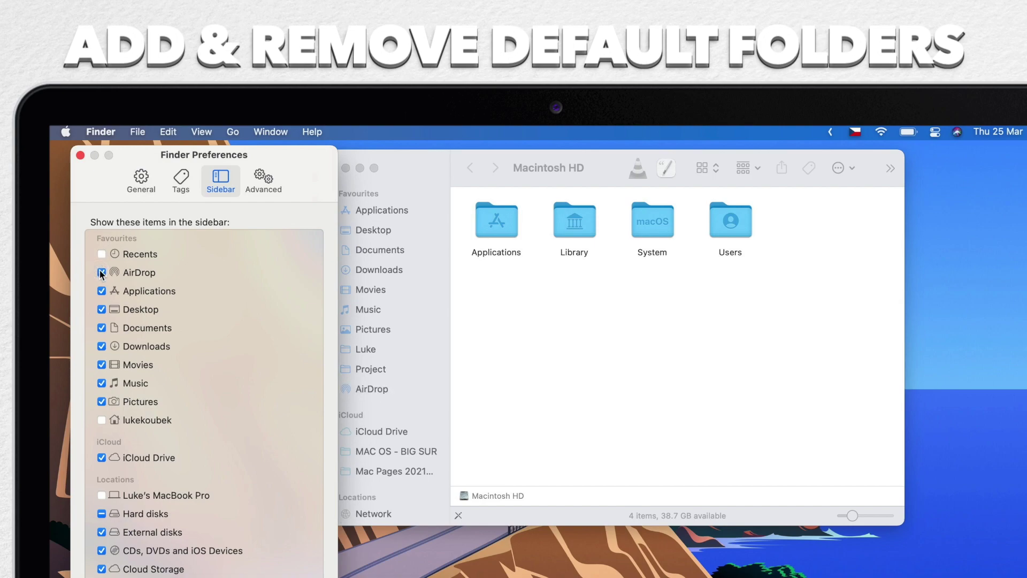
pyautogui.click(101, 273)
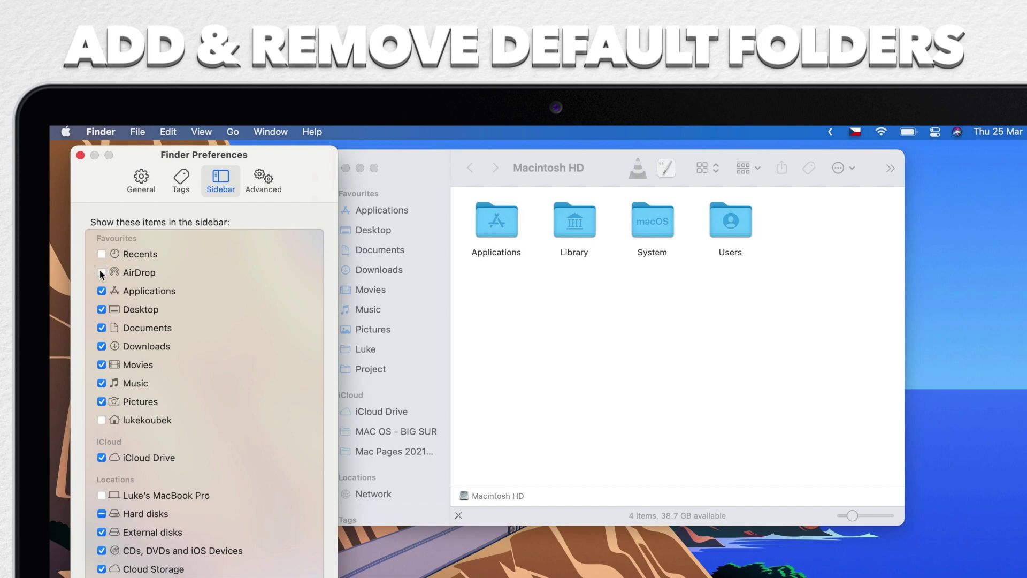
pyautogui.click(101, 383)
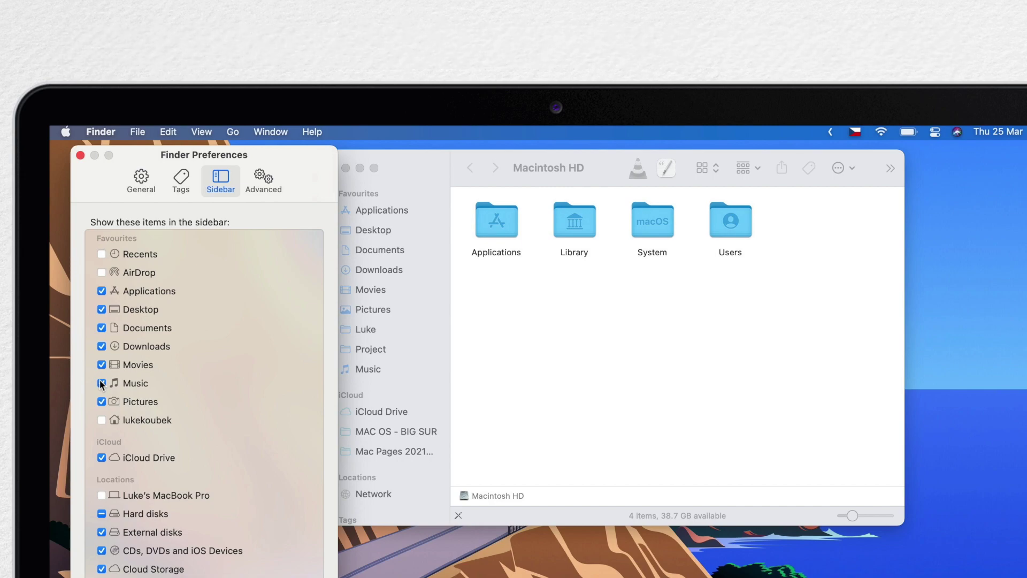
pyautogui.click(80, 155)
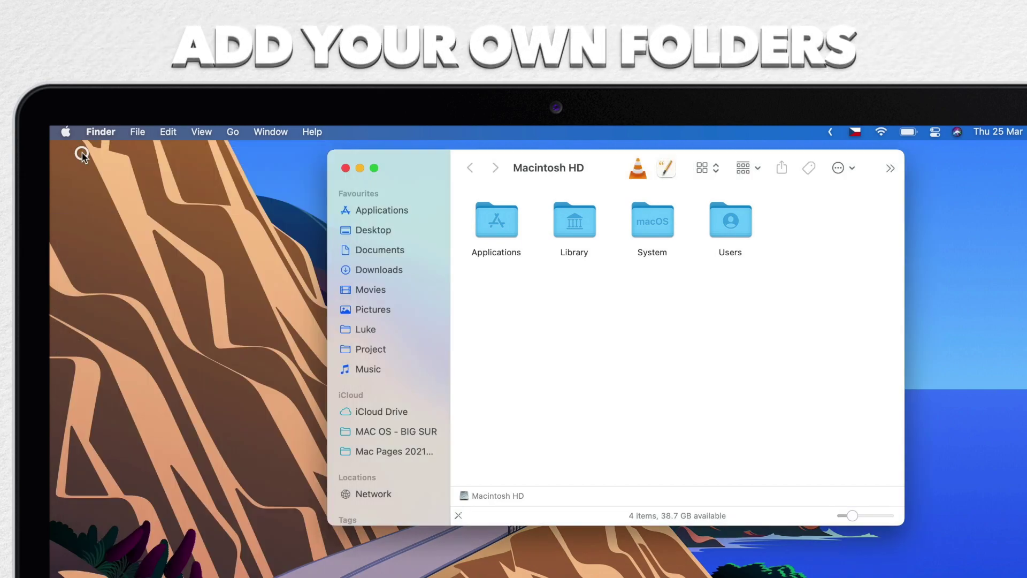
# Create a new folder named 'Recent' on the Desktop
pyautogui.click(368, 230)
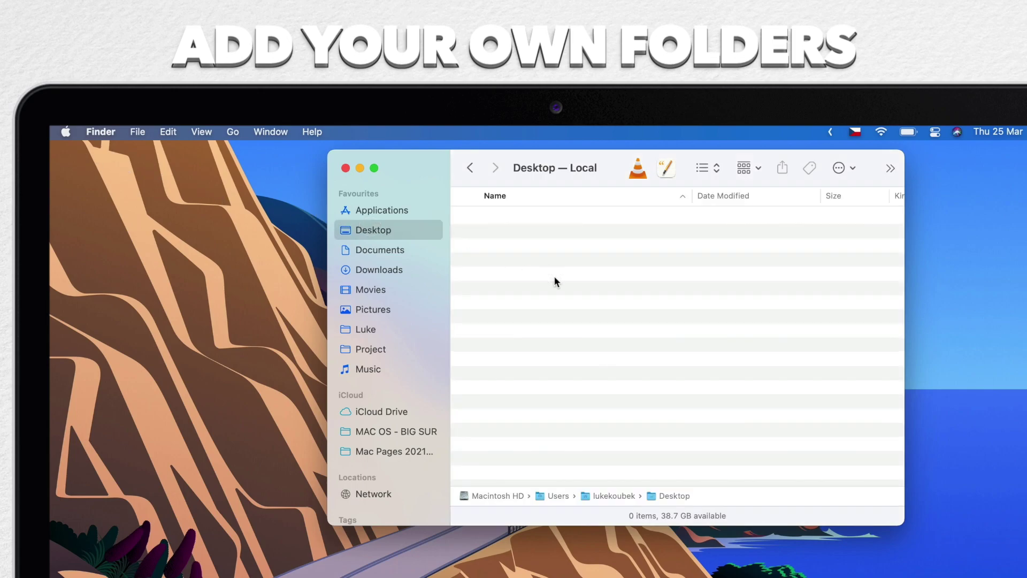
pyautogui.press('shift+super+n')
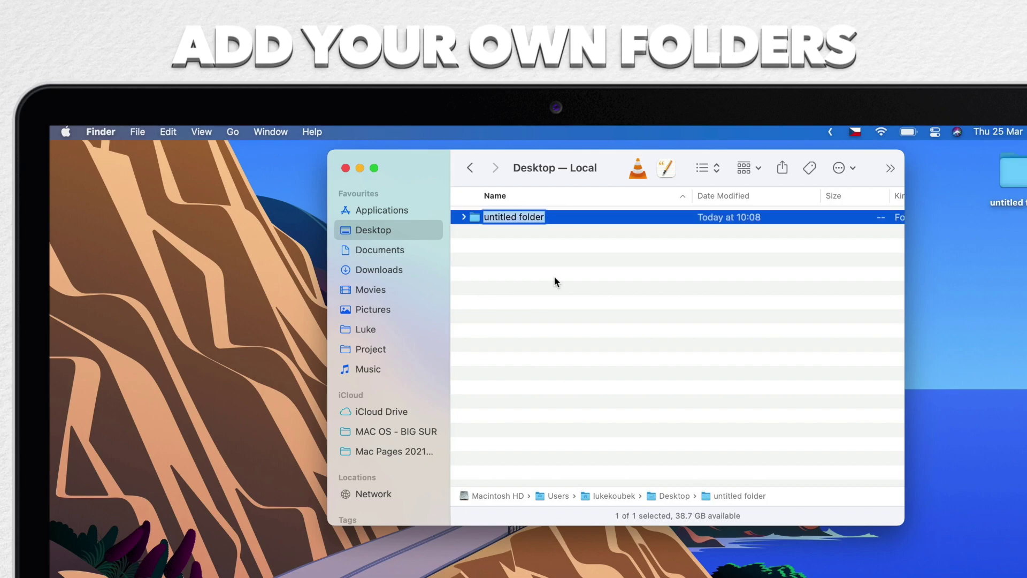
pyautogui.write('Recent')
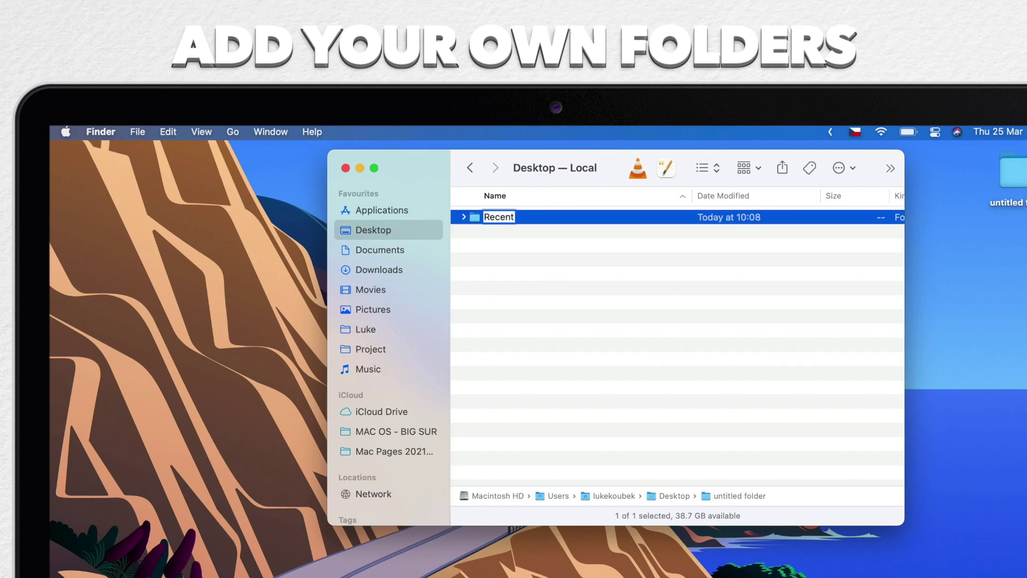
pyautogui.press('Return')
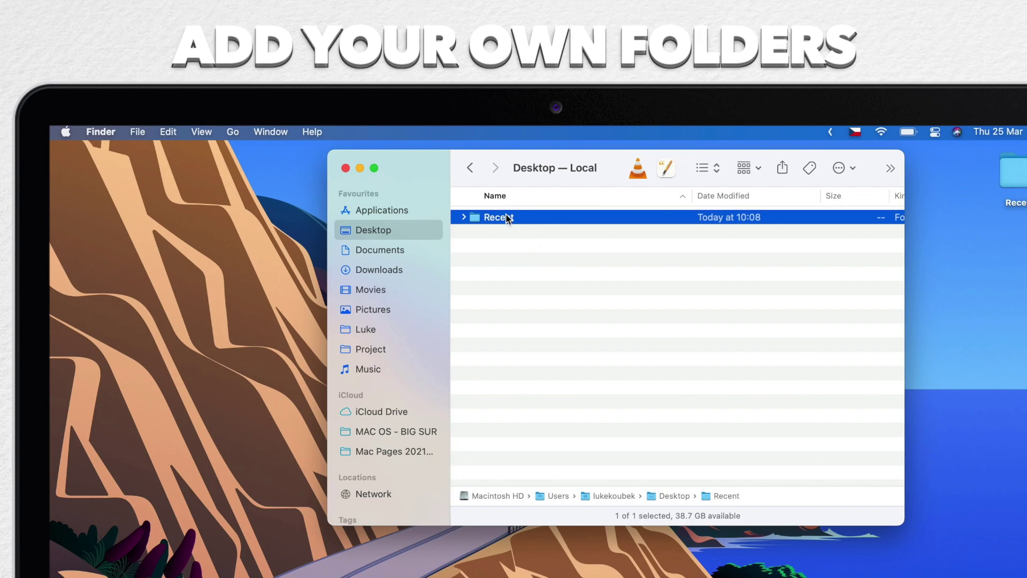
# In icon view, drag Recent into Favourites between Downloads and Movies
pyautogui.press('super+1')
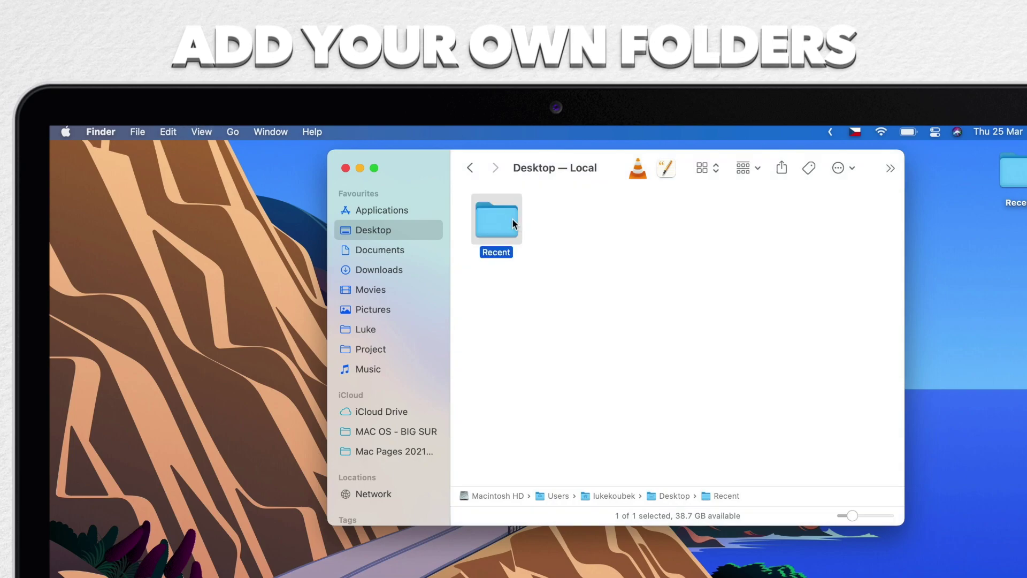
pyautogui.moveTo(512, 218); pyautogui.dragTo(412, 280)
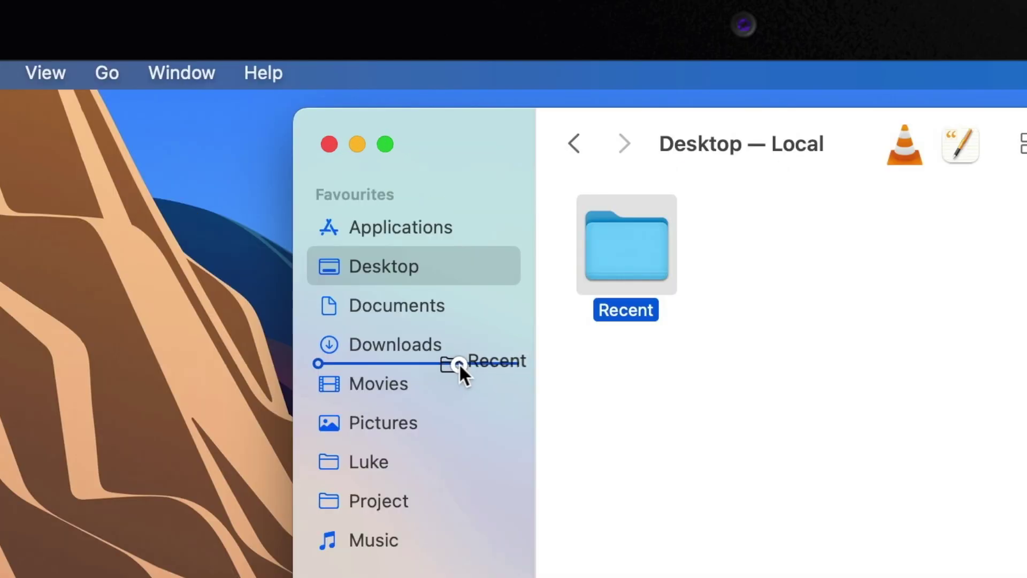
pyautogui.moveTo(459, 364); pyautogui.dragTo(459, 362)
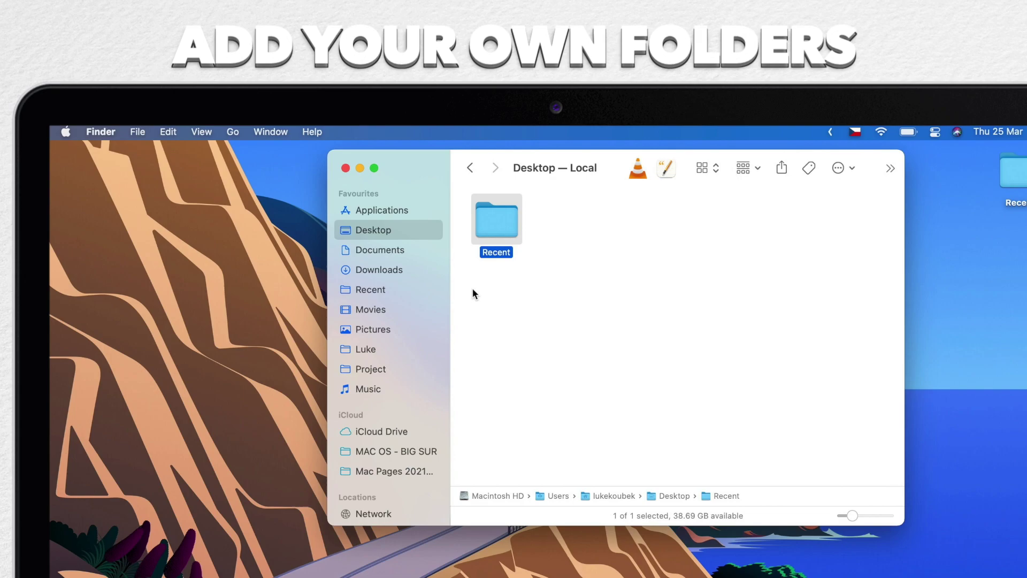
# Keep Recent after Downloads and move iCloud Drive between Project and Music in Favourites
pyautogui.click(373, 291)
pyautogui.moveTo(376, 321); pyautogui.dragTo(377, 333)
pyautogui.moveTo(390, 447); pyautogui.dragTo(378, 287)
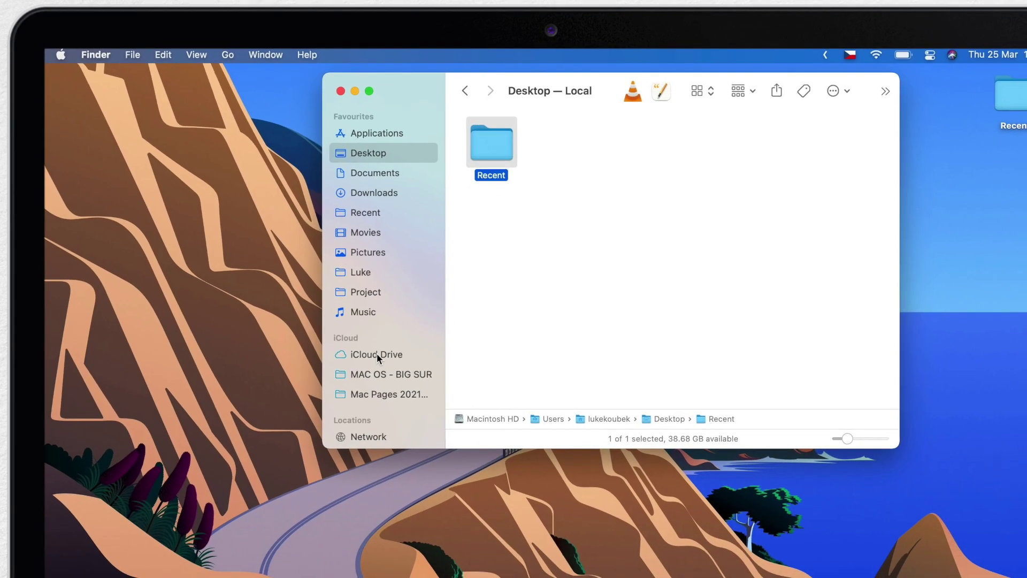
pyautogui.moveTo(376, 355); pyautogui.dragTo(383, 316)
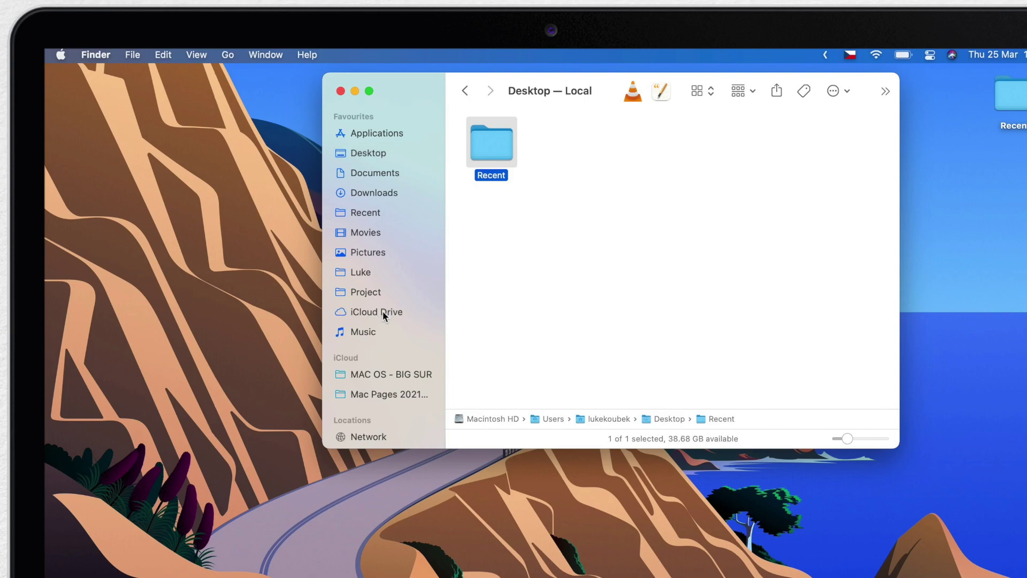
# Toggle iCloud Drive in Sidebar preferences so it returns under the iCloud section
pyautogui.click(96, 55)
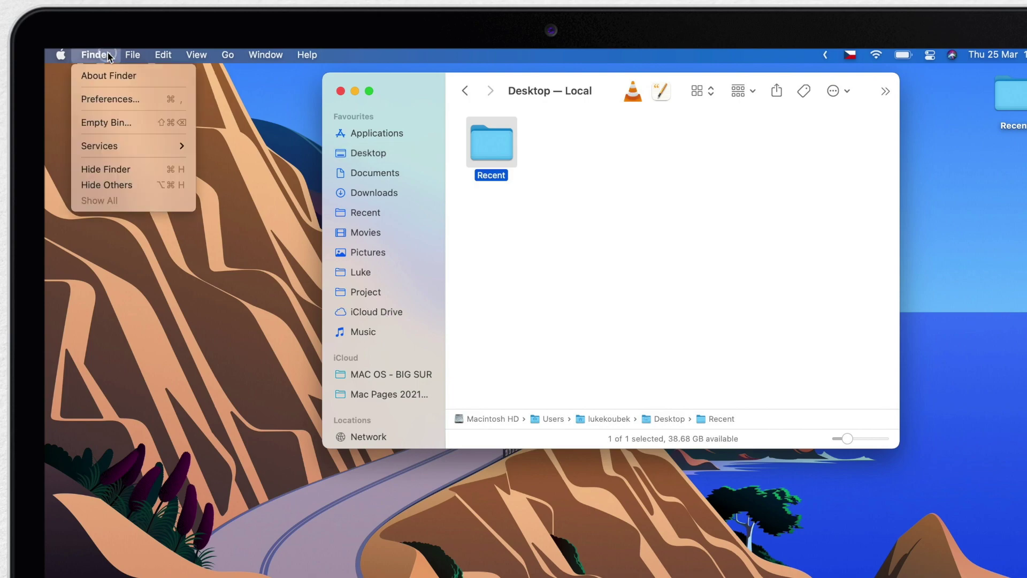
pyautogui.click(103, 99)
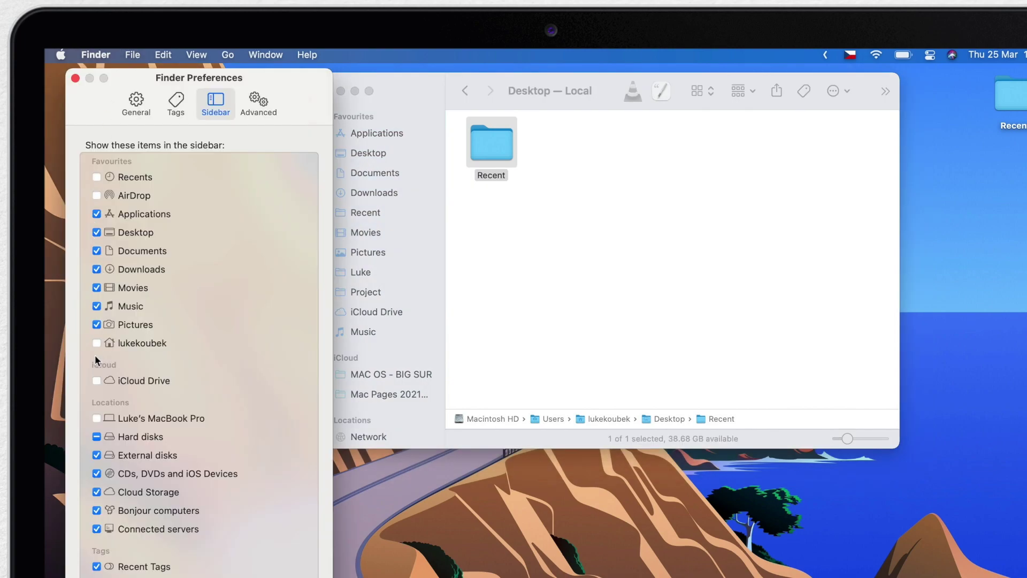
pyautogui.click(96, 380)
pyautogui.click(96, 381)
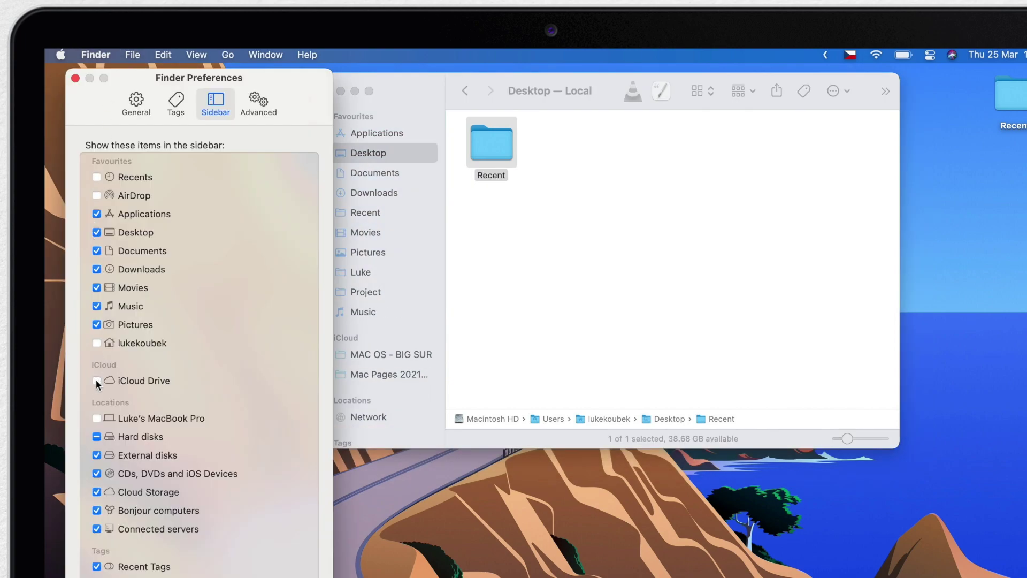
pyautogui.click(97, 381)
pyautogui.click(75, 78)
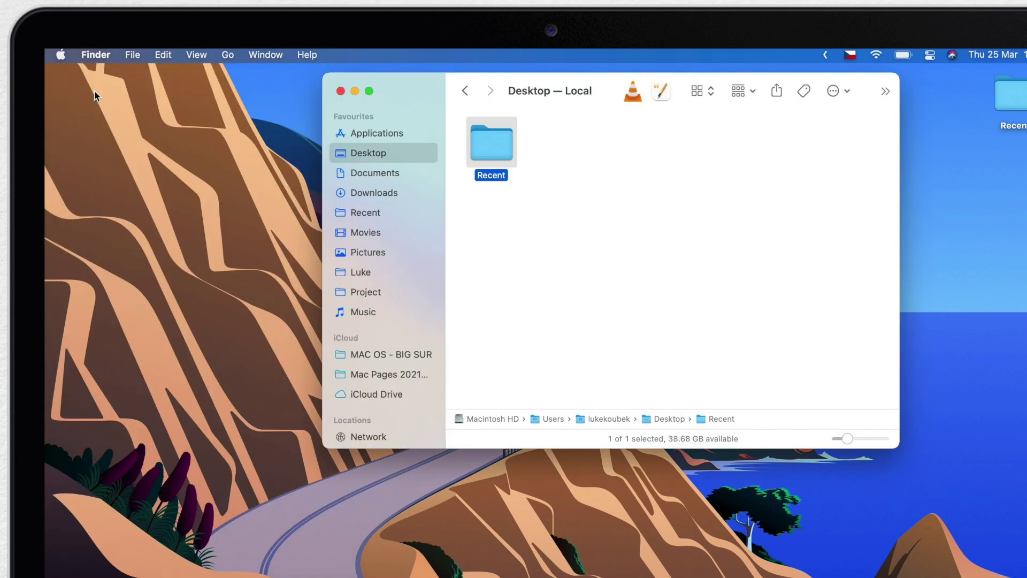
# Deselect the Recent folder and reopen Finder Preferences on the Sidebar settings
pyautogui.click(482, 352)
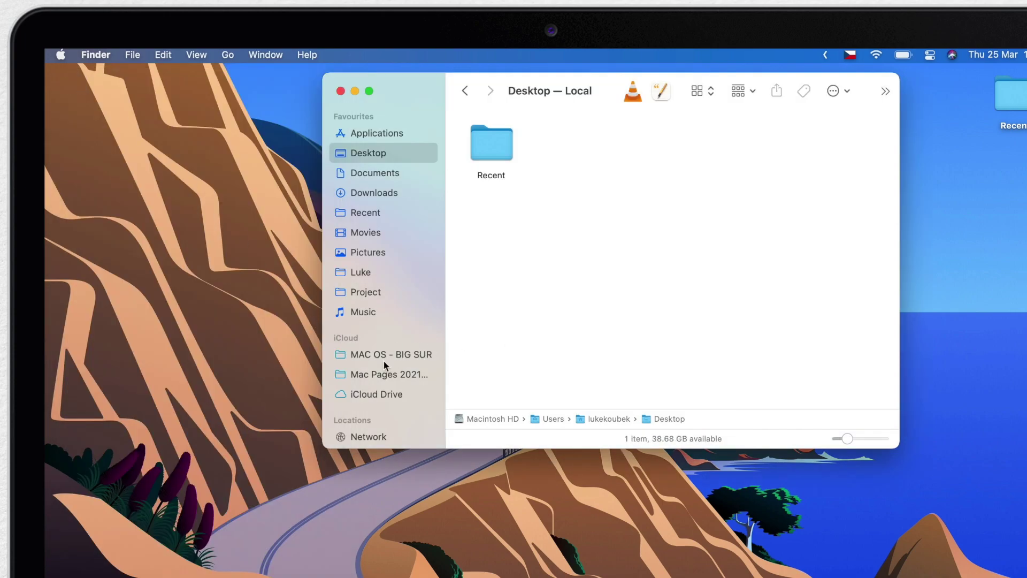
pyautogui.scroll(-5, 370, 366)
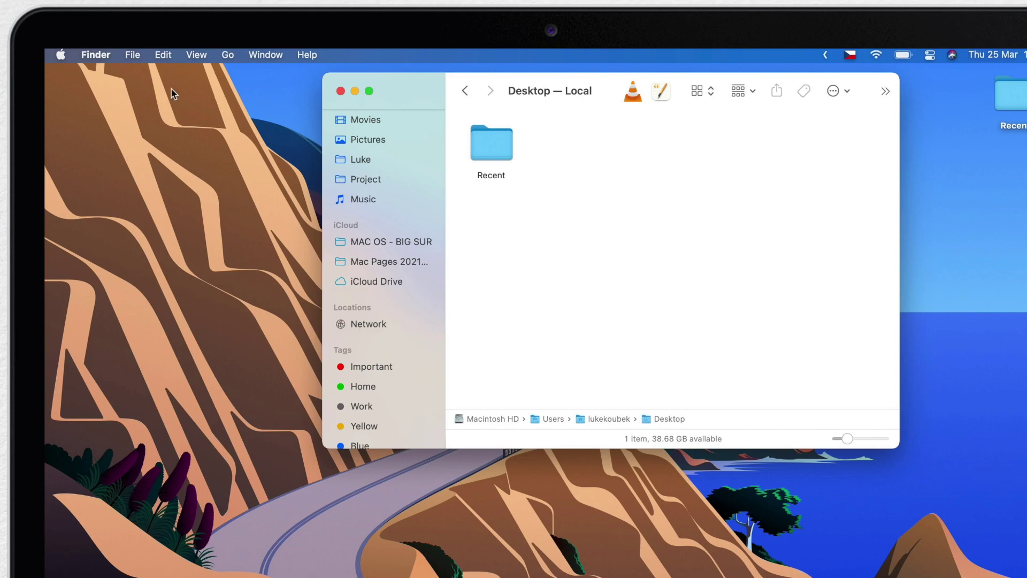
pyautogui.click(111, 52)
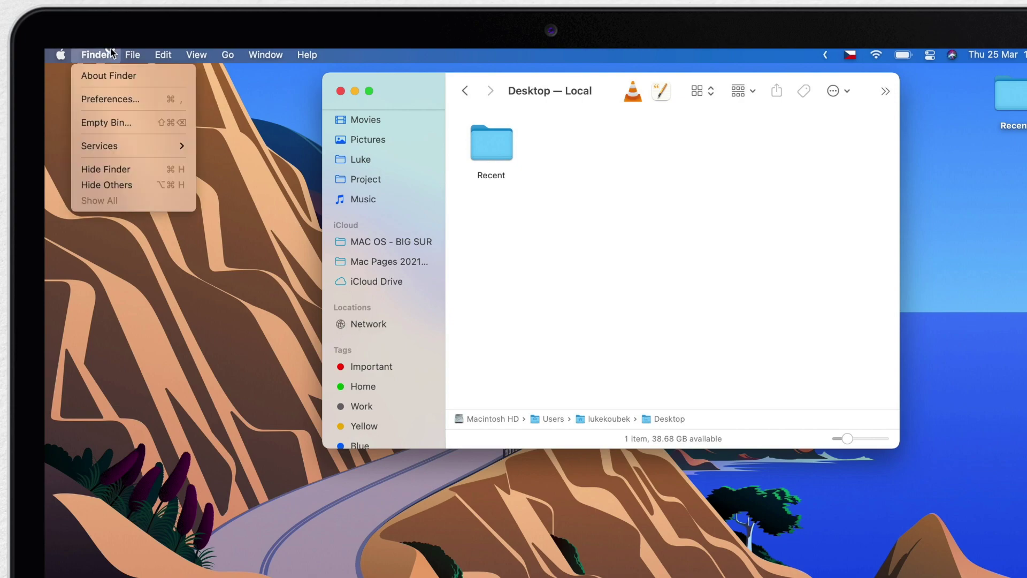
pyautogui.click(115, 99)
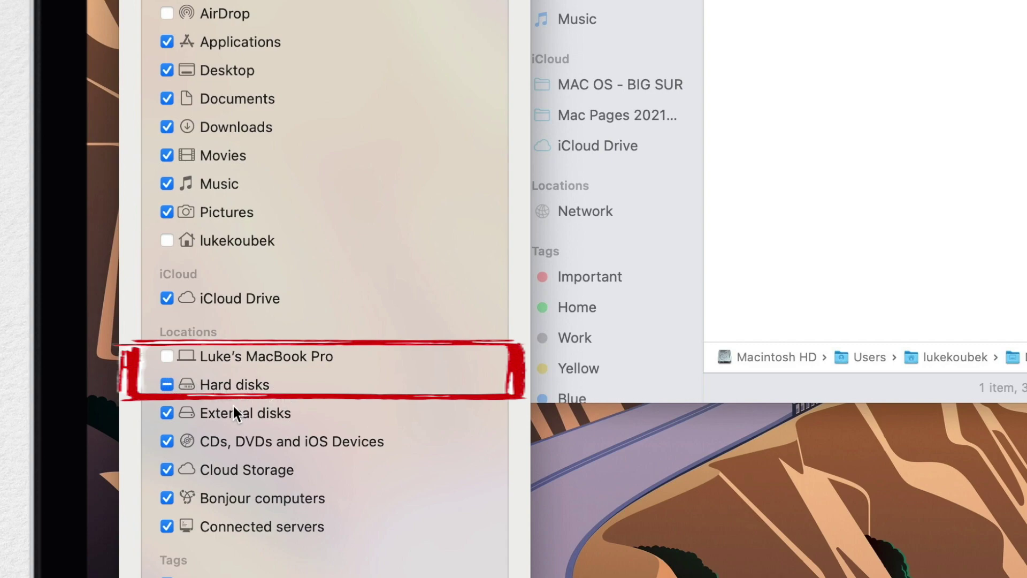
pyautogui.click(166, 442)
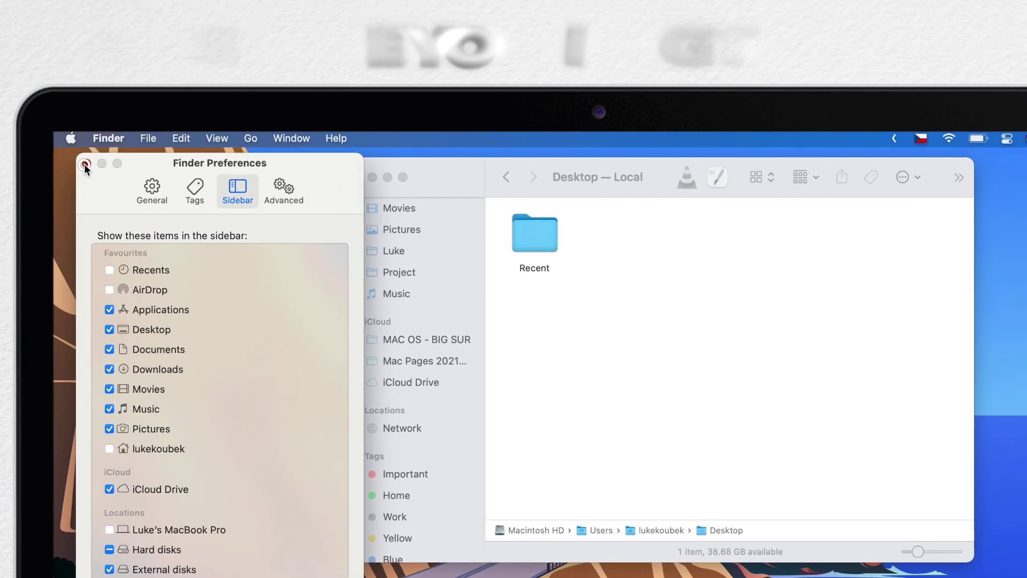
# Close Preferences, then reopen Finder Preferences on the sidebar Tags settings
pyautogui.click(85, 163)
pyautogui.scroll(-1, 408, 512)
pyautogui.scroll(-2, 409, 515)
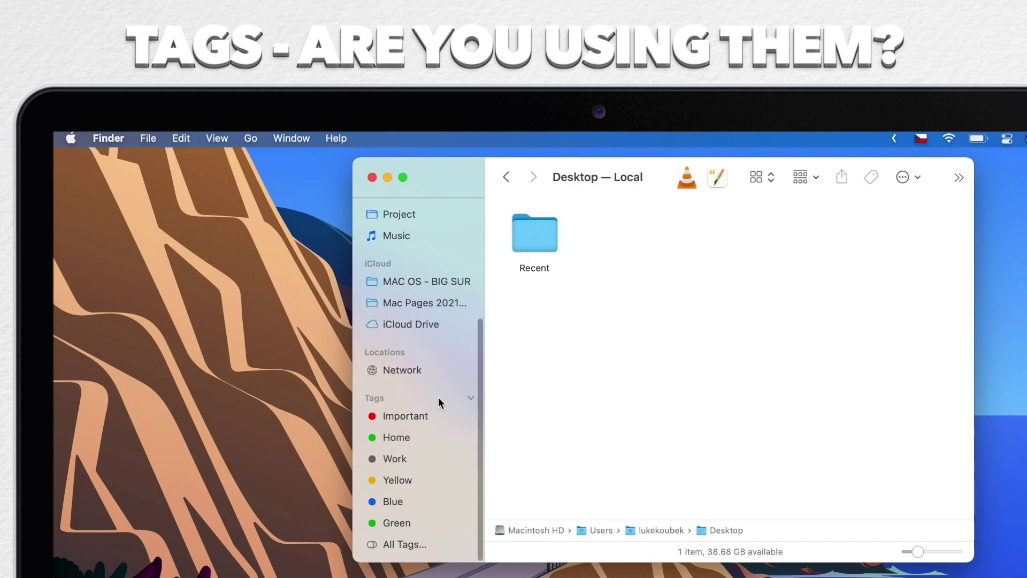
pyautogui.scroll(5, 464, 399)
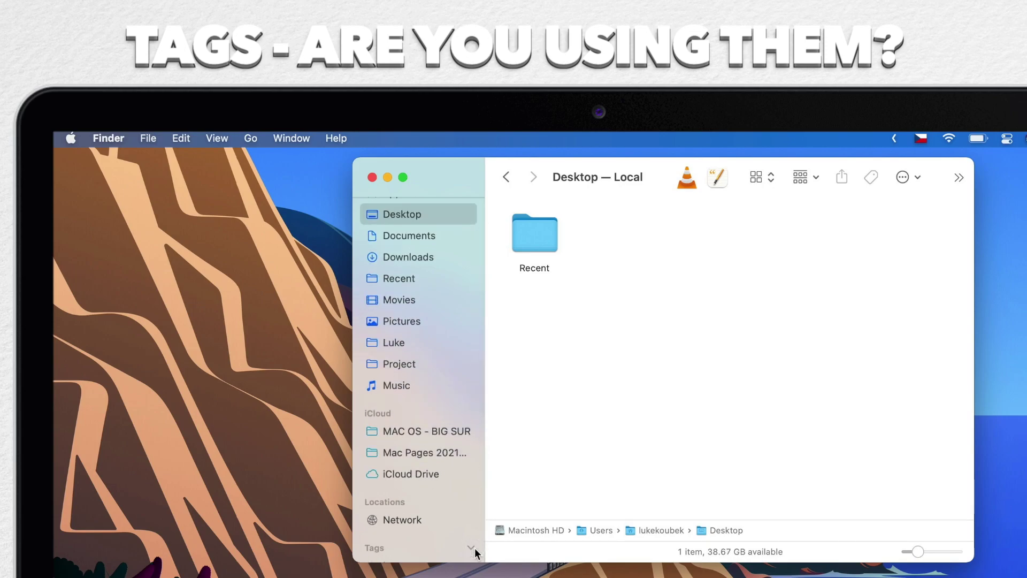
pyautogui.scroll(-5, 474, 548)
pyautogui.click(117, 138)
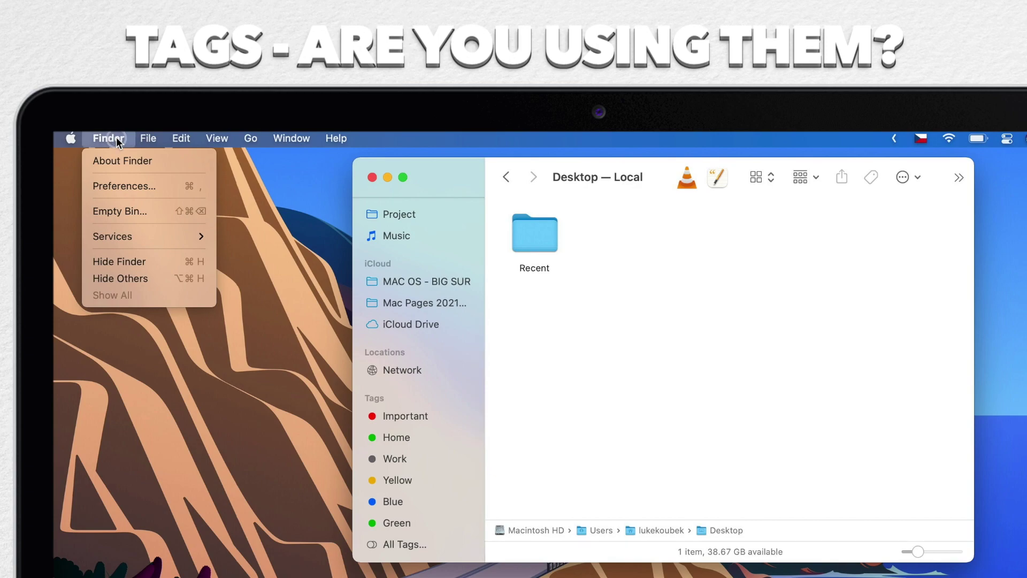
pyautogui.click(117, 186)
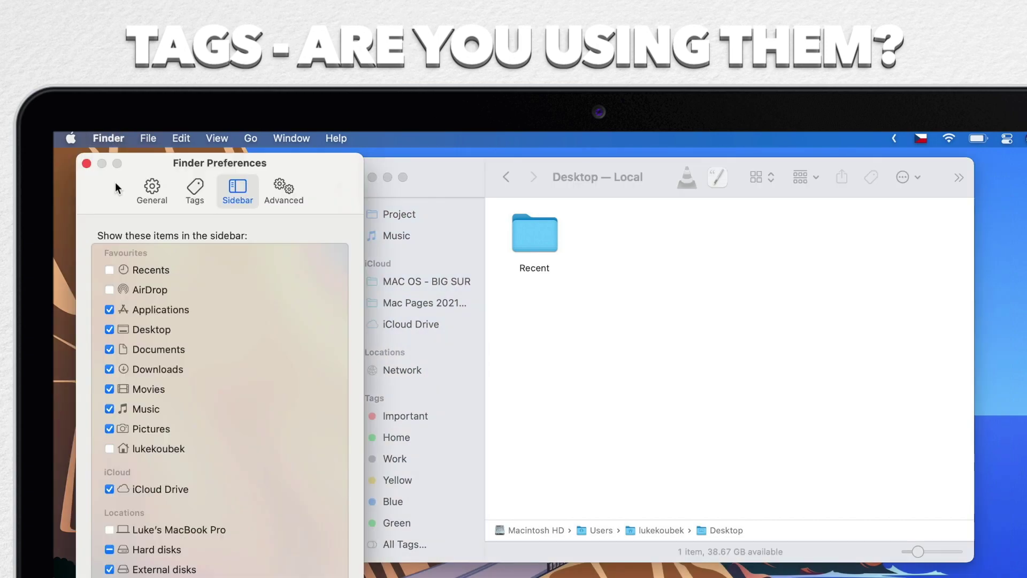
pyautogui.click(199, 190)
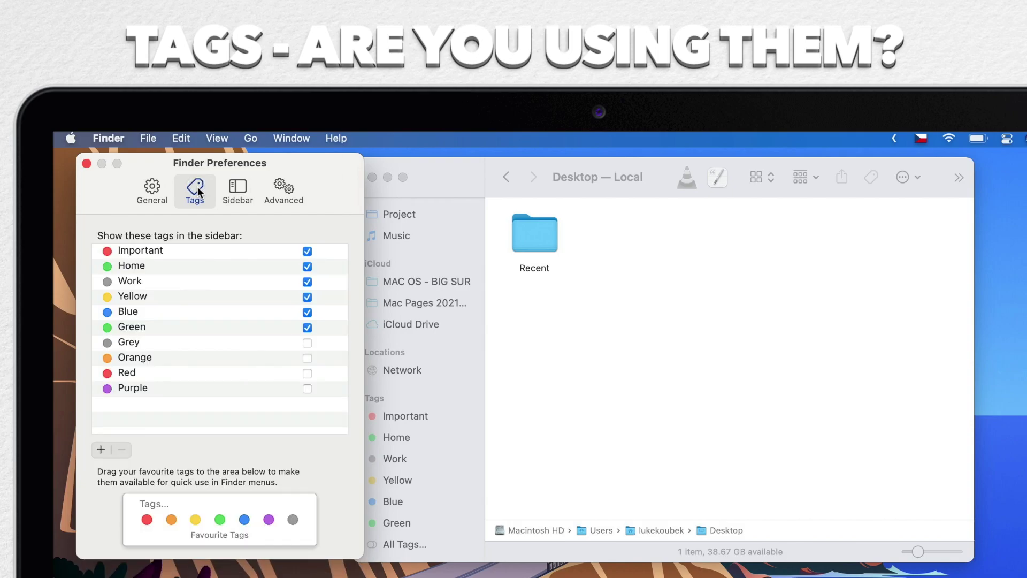
# Hide the Green, Blue, Yellow, Work, Home and Important tags from the sidebar
pyautogui.click(307, 327)
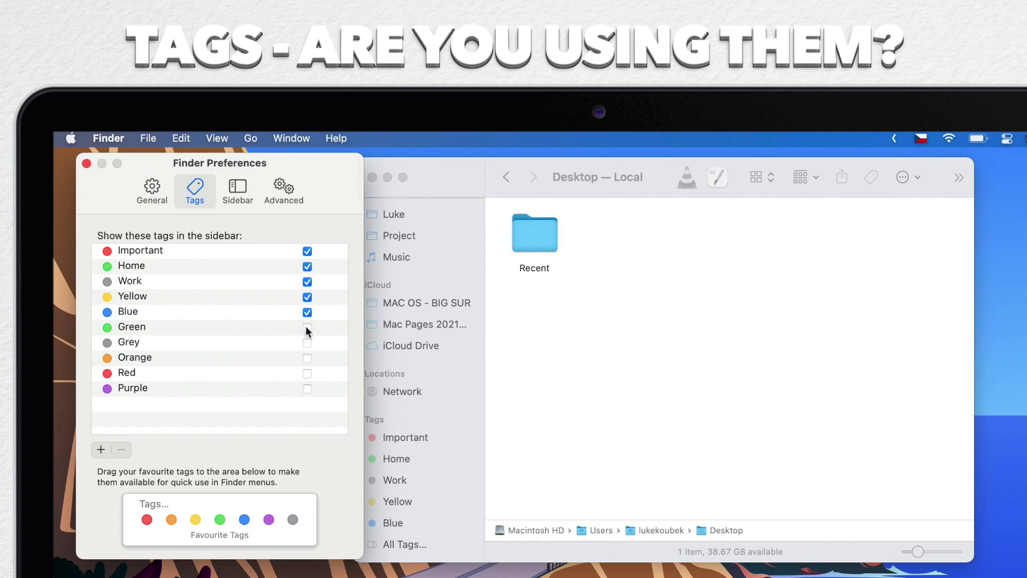
pyautogui.click(307, 312)
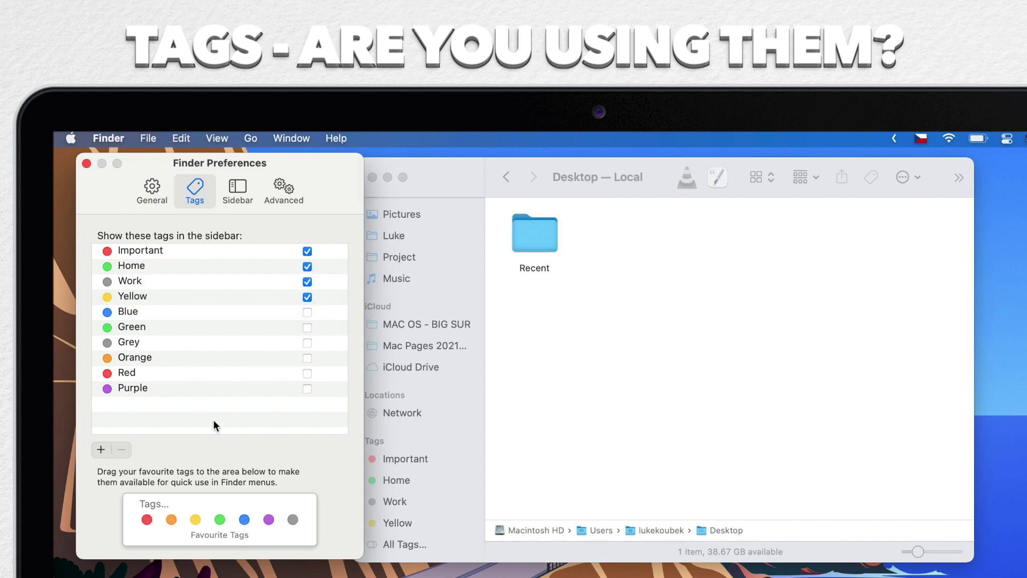
pyautogui.click(307, 297)
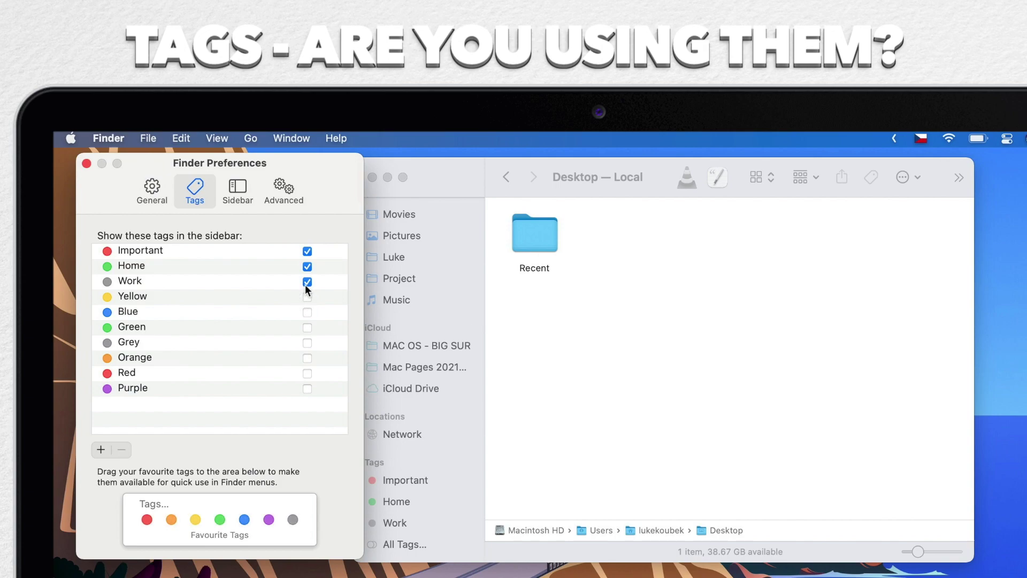
pyautogui.click(307, 282)
pyautogui.click(307, 267)
pyautogui.click(307, 252)
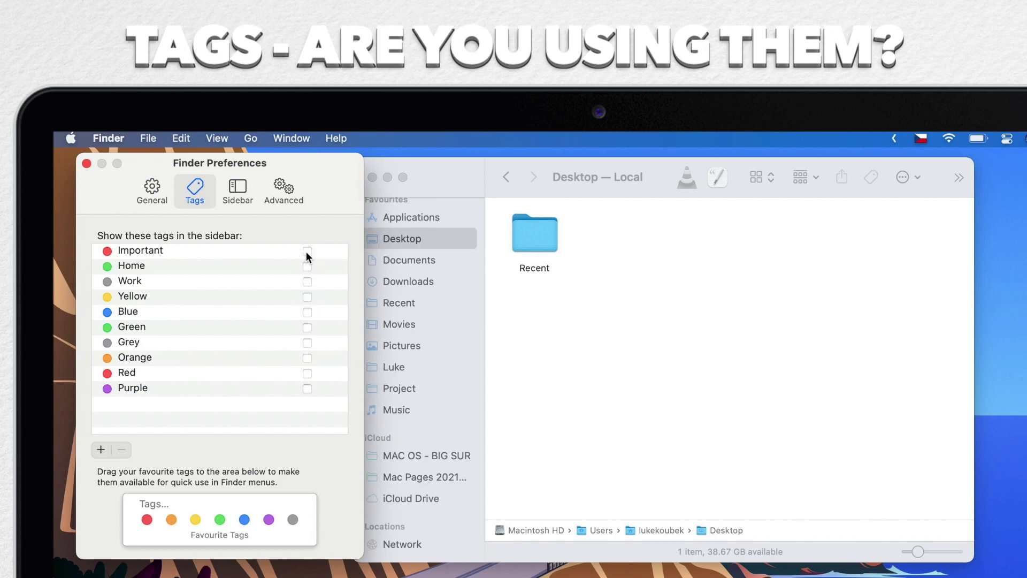
# Close Preferences, make the Finder window taller, then close the window
pyautogui.click(86, 163)
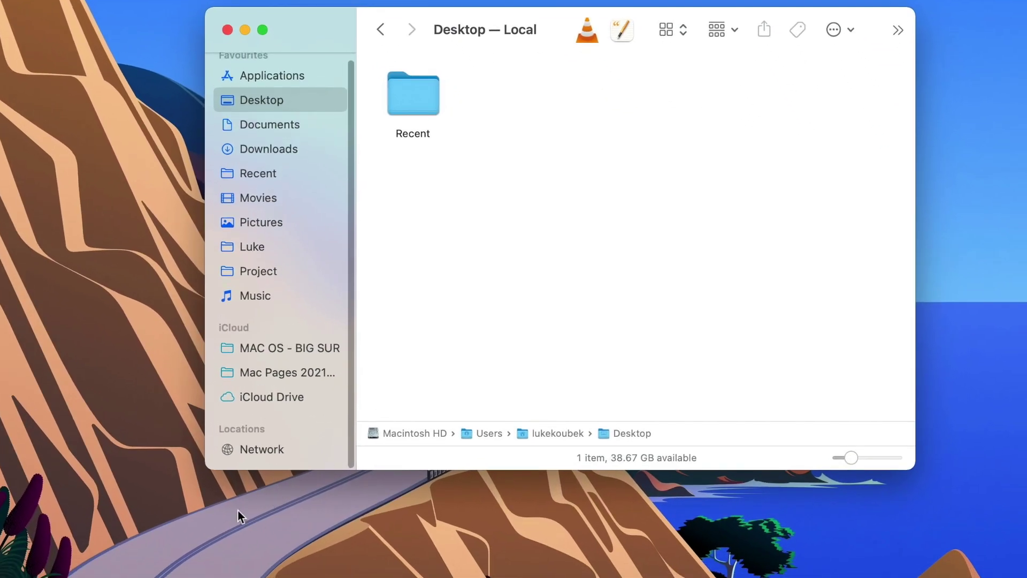
pyautogui.moveTo(385, 470); pyautogui.dragTo(397, 570)
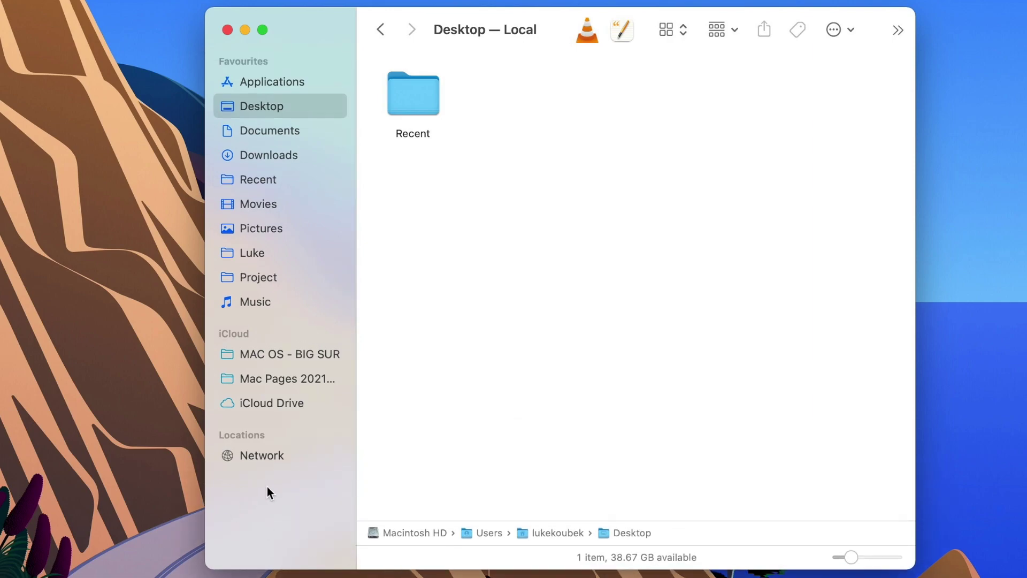
pyautogui.click(227, 30)
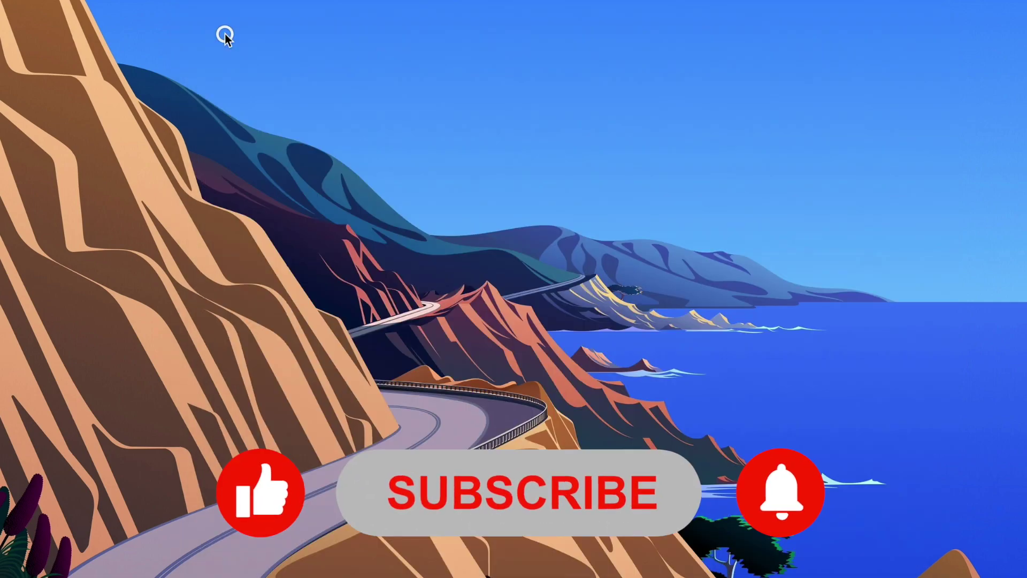